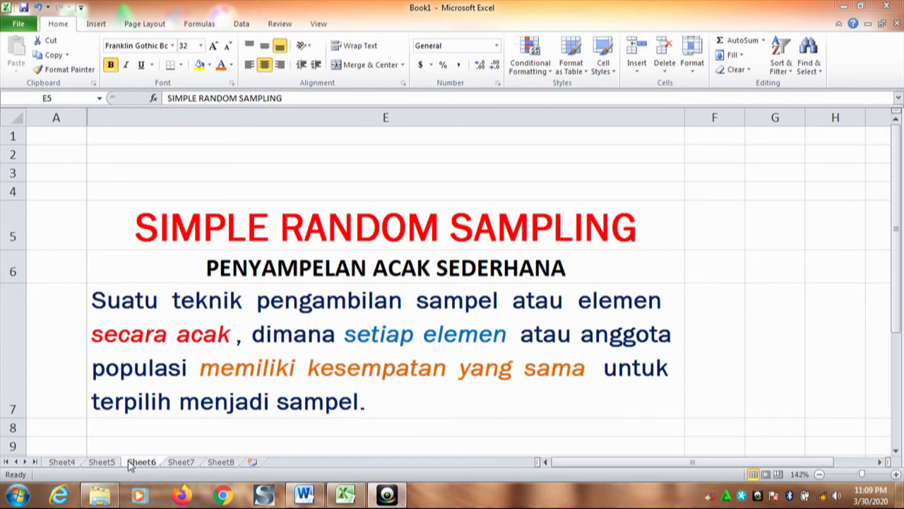
Switch to Sheet5, the LANGKAH PERTAMA sheet for entering all population names
{"action": "left_click", "coordinate": [103, 462]}
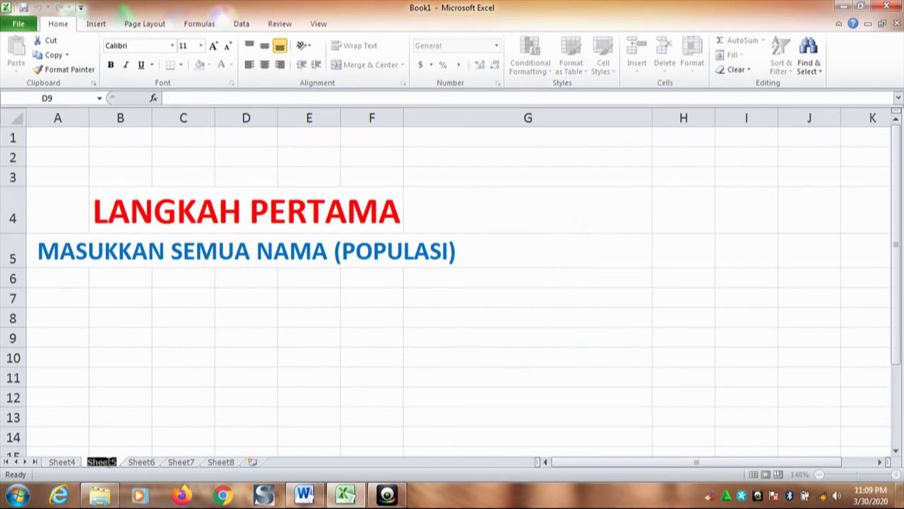
Browse the 1000 names on Sheet7, then show Sheet4 with '1000 POPULASI' and 'SAMPEL 10% (100)'
{"action": "left_click", "coordinate": [182, 463]}
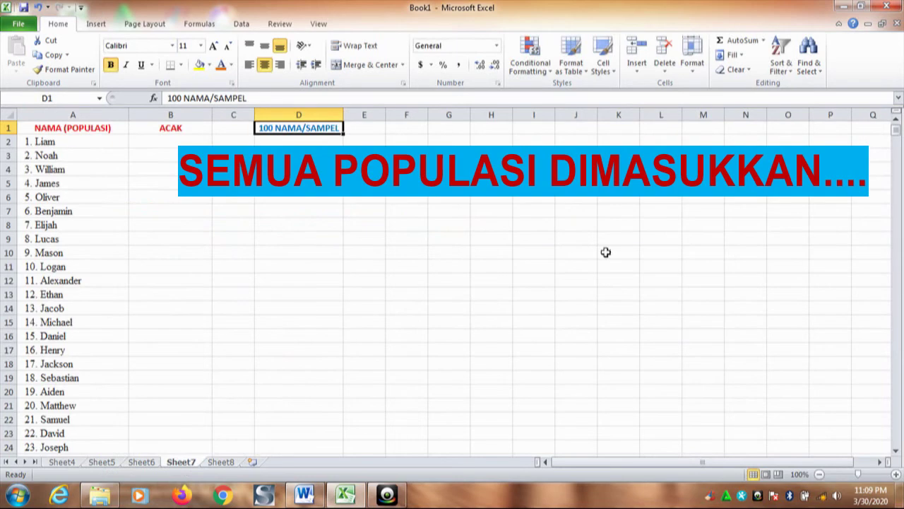
{"action": "left_click_drag", "start_coordinate": [897, 131], "coordinate": [896, 445]}
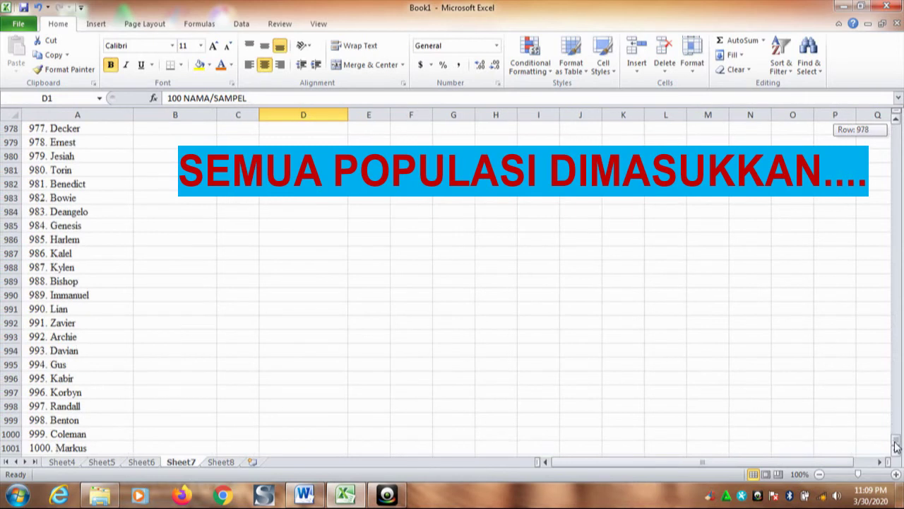
{"action": "left_click_drag", "start_coordinate": [896, 445], "coordinate": [895, 127]}
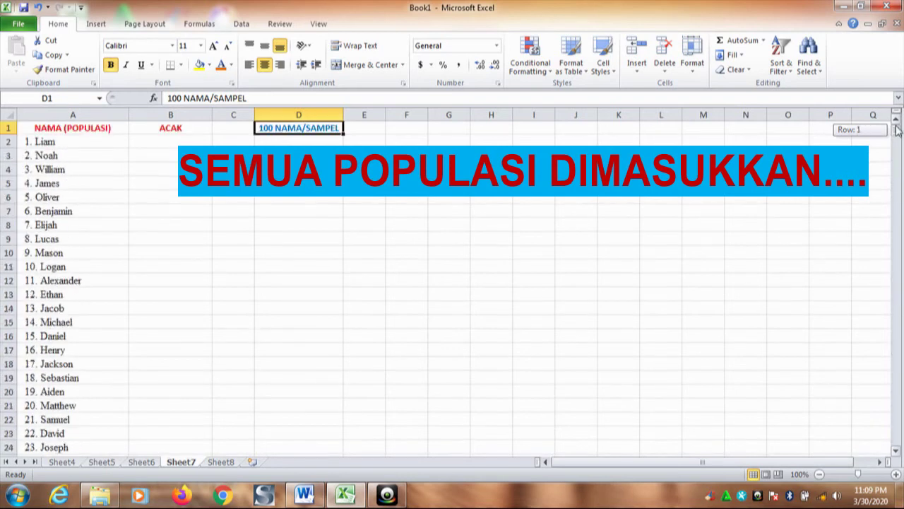
{"action": "left_click", "coordinate": [71, 462]}
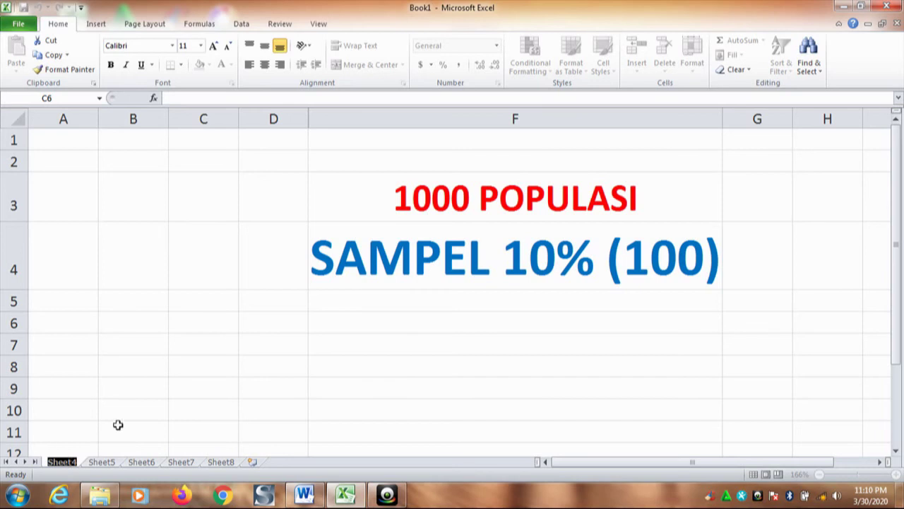
Return to Sheet7, zoom to about 240%, and select cell B2 beside Liam
{"action": "left_click", "coordinate": [180, 462]}
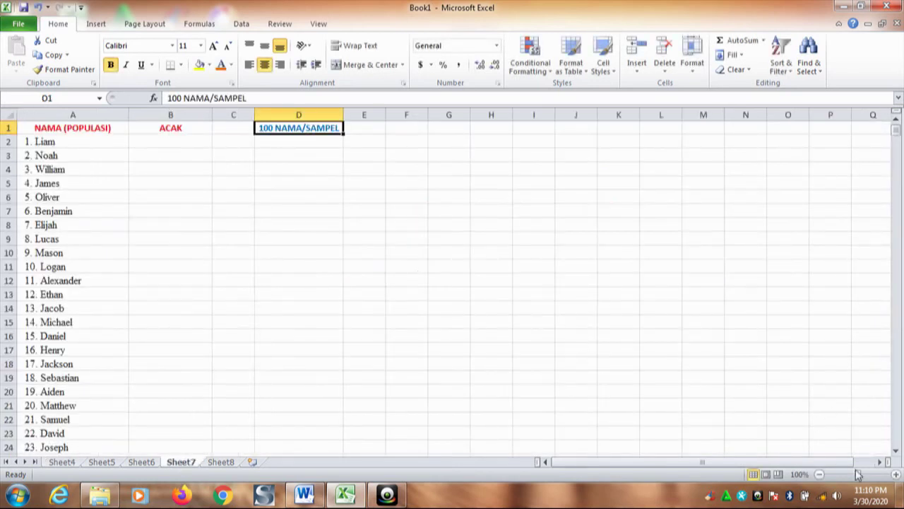
{"action": "left_click_drag", "start_coordinate": [856, 474], "coordinate": [873, 476]}
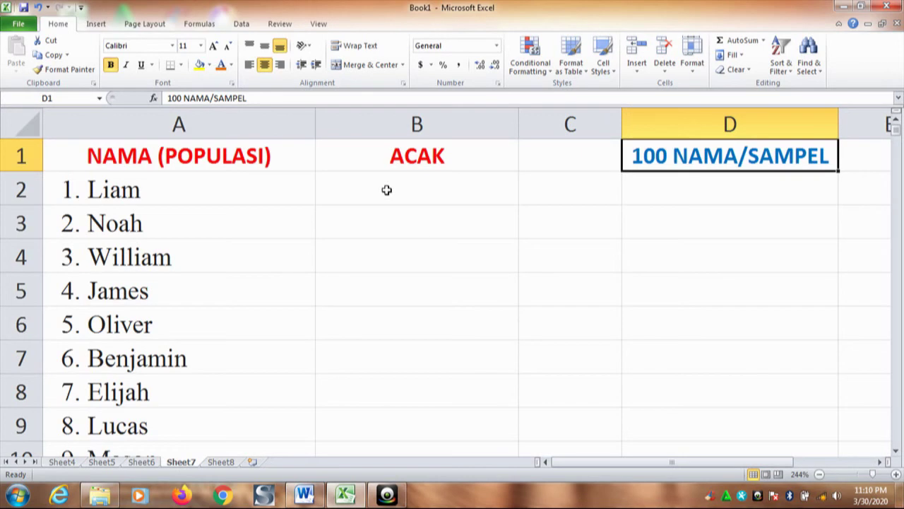
{"action": "left_click", "coordinate": [386, 190]}
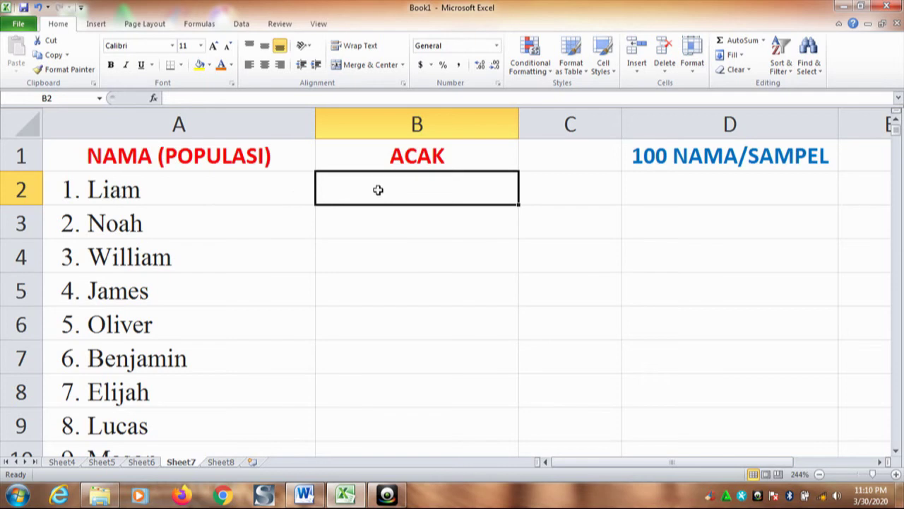
Enter =RAND() in cell B2 beside Liam, giving 0.729791101
{"action": "type", "text": "="}
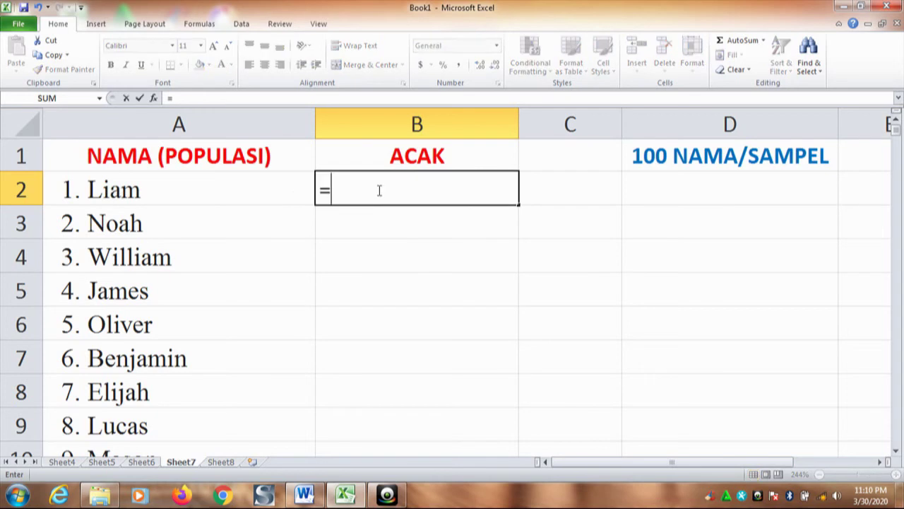
{"action": "type", "text": "R"}
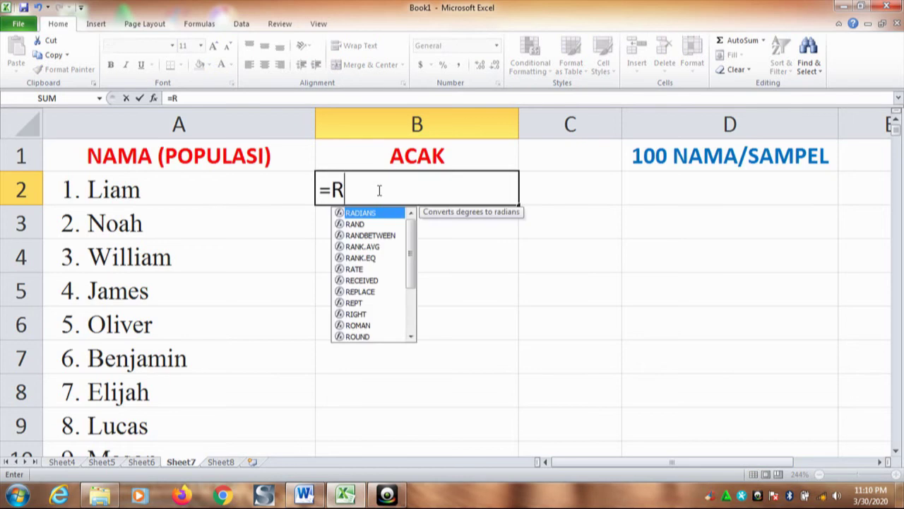
{"action": "type", "text": "A"}
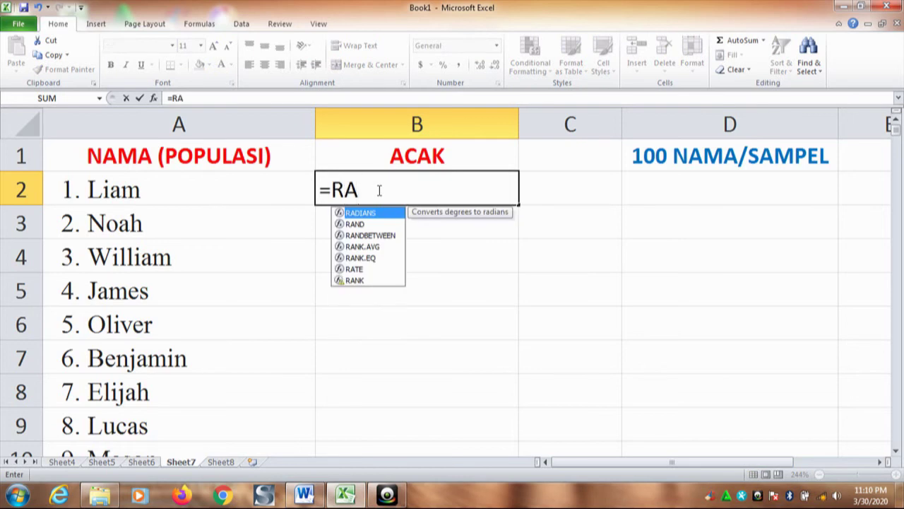
{"action": "type", "text": "ND"}
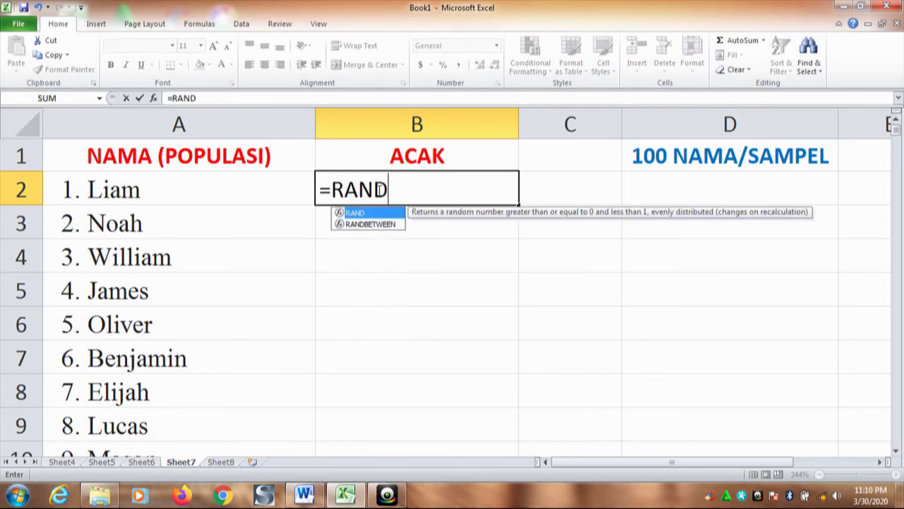
{"action": "type", "text": "("}
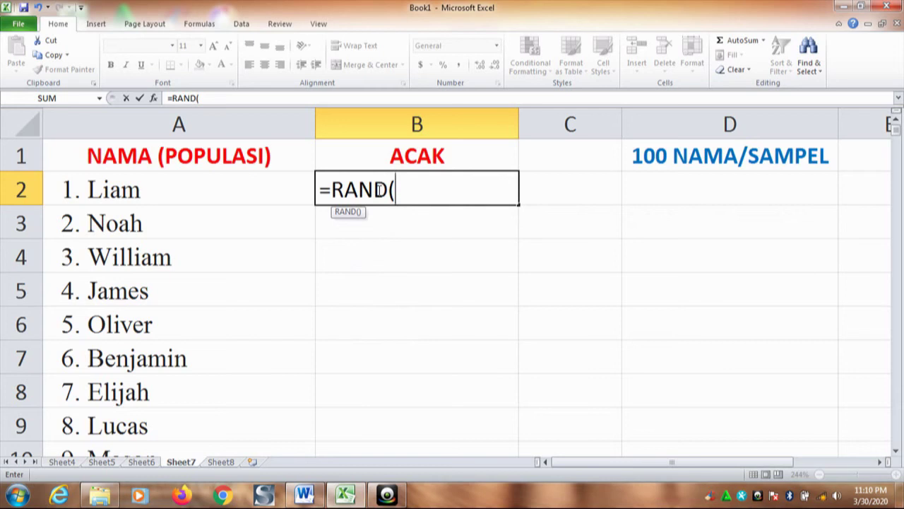
{"action": "type", "text": ")"}
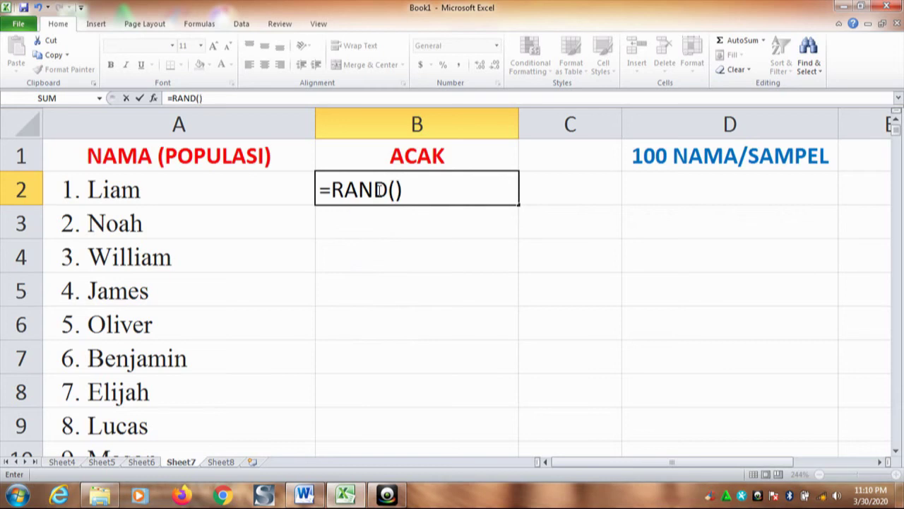
{"action": "key", "text": "Return"}
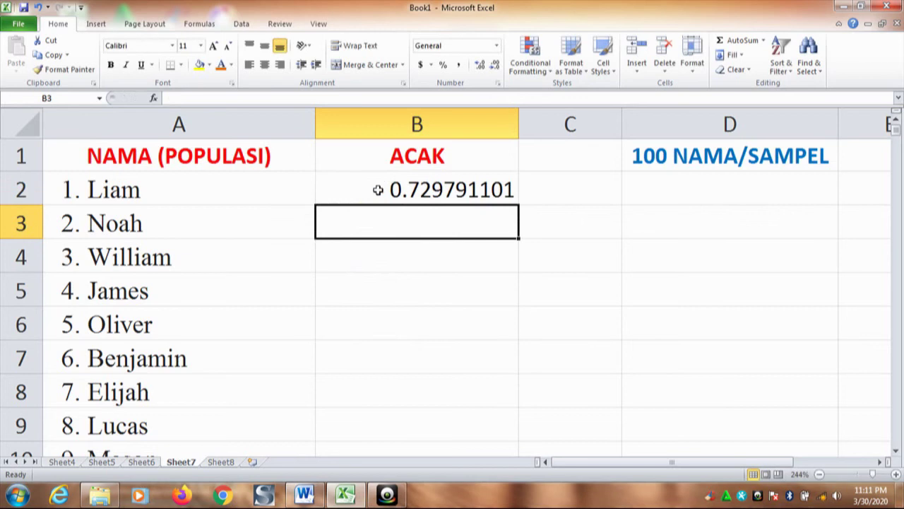
{"action": "left_click", "coordinate": [378, 189]}
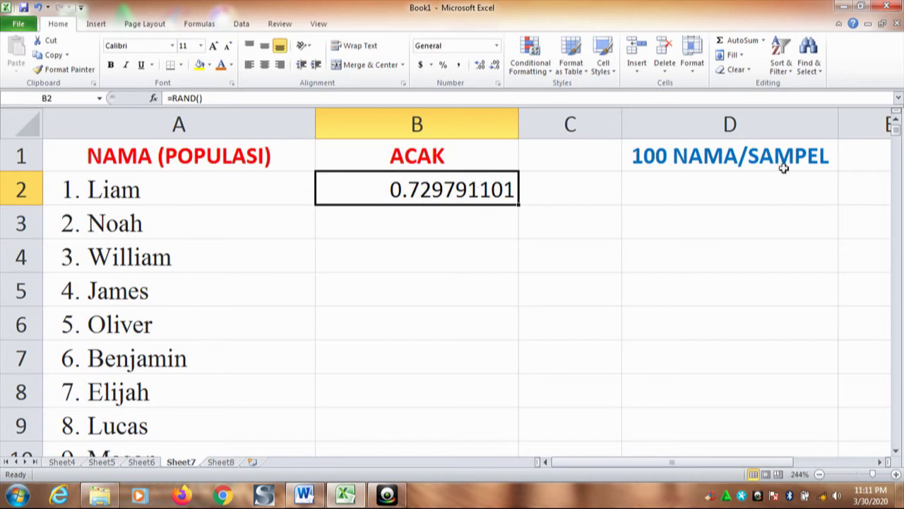
Fill =RAND() from B2 down to B1001 so every name gets a random ACAK value
{"action": "mouse_move", "coordinate": [894, 121]}
{"action": "left_mouse_down"}
{"action": "mouse_move", "coordinate": [899, 434]}
{"action": "mouse_move", "coordinate": [899, 119]}
{"action": "left_mouse_up"}
{"action": "double_click", "coordinate": [519, 203]}
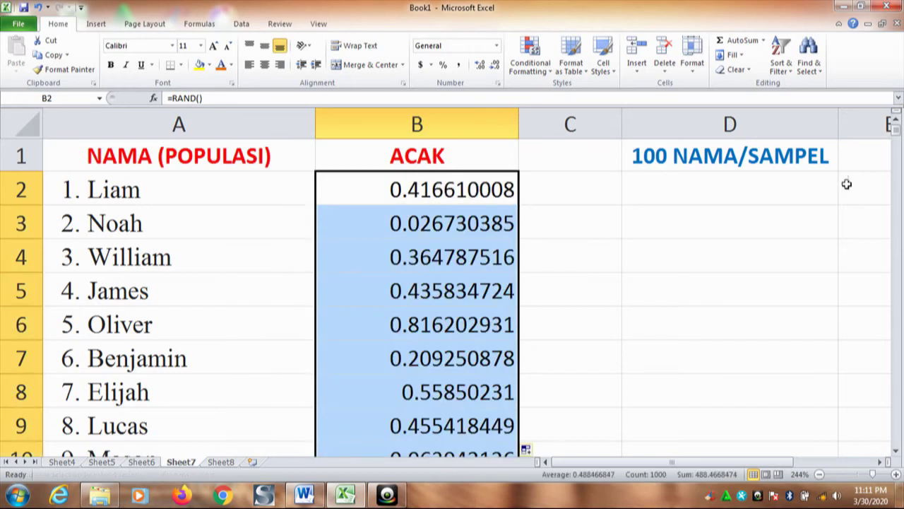
{"action": "mouse_move", "coordinate": [898, 131]}
{"action": "left_mouse_down"}
{"action": "mouse_move", "coordinate": [897, 445]}
{"action": "mouse_move", "coordinate": [895, 126]}
{"action": "left_mouse_up"}
{"action": "left_click", "coordinate": [415, 124]}
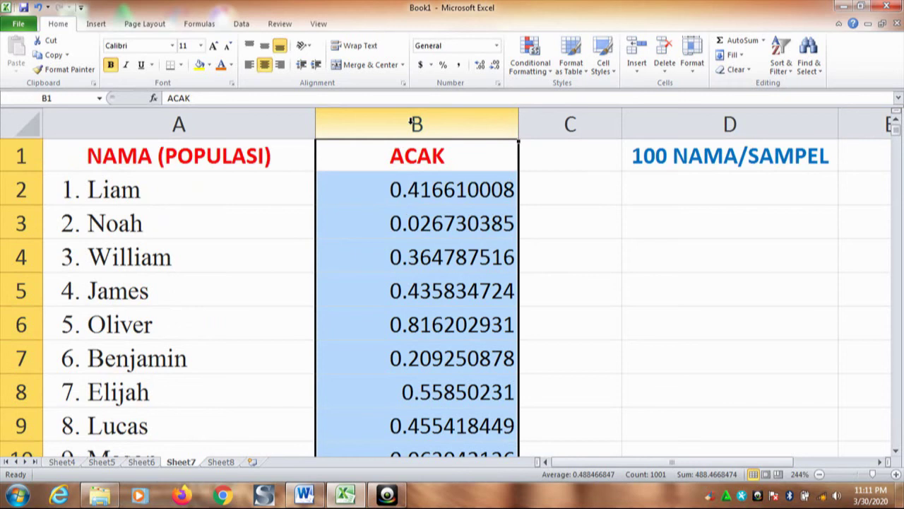
Paste the ACAK column back over itself as values, fixing the random numbers
{"action": "key", "text": "ctrl+c"}
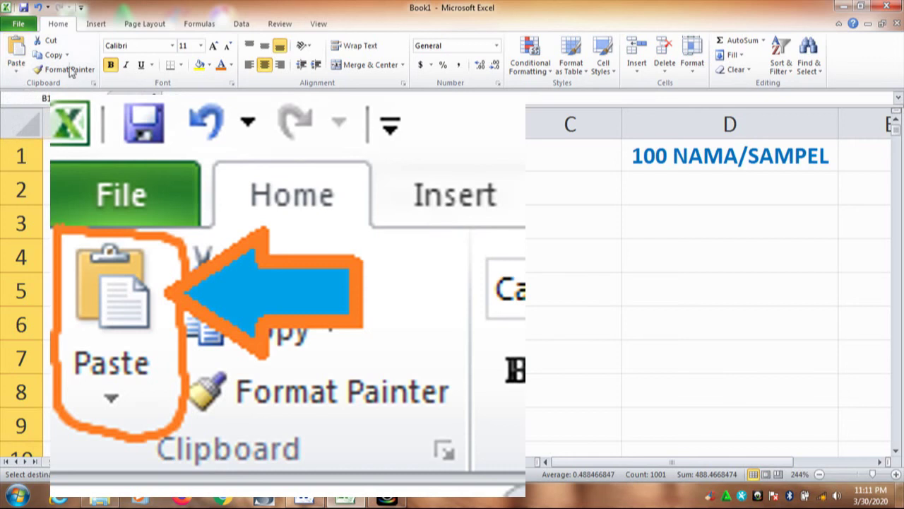
{"action": "left_click", "coordinate": [17, 67]}
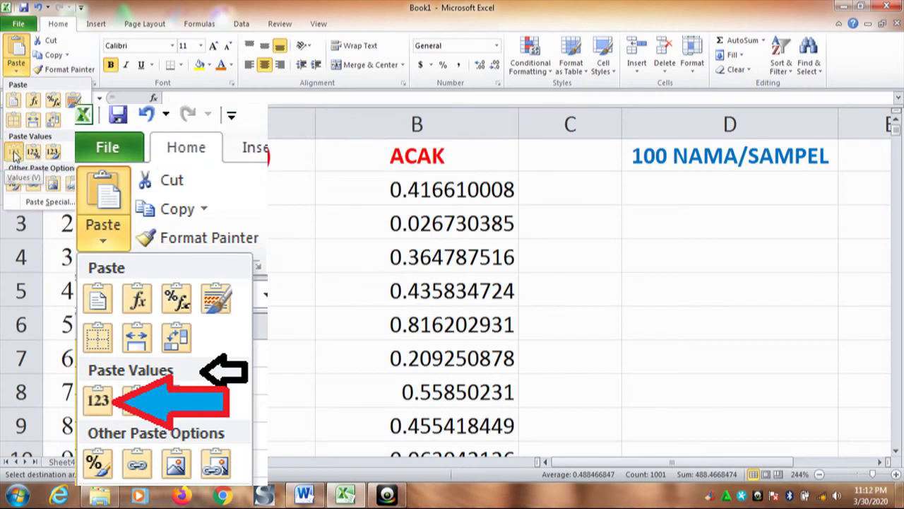
{"action": "left_click", "coordinate": [13, 154]}
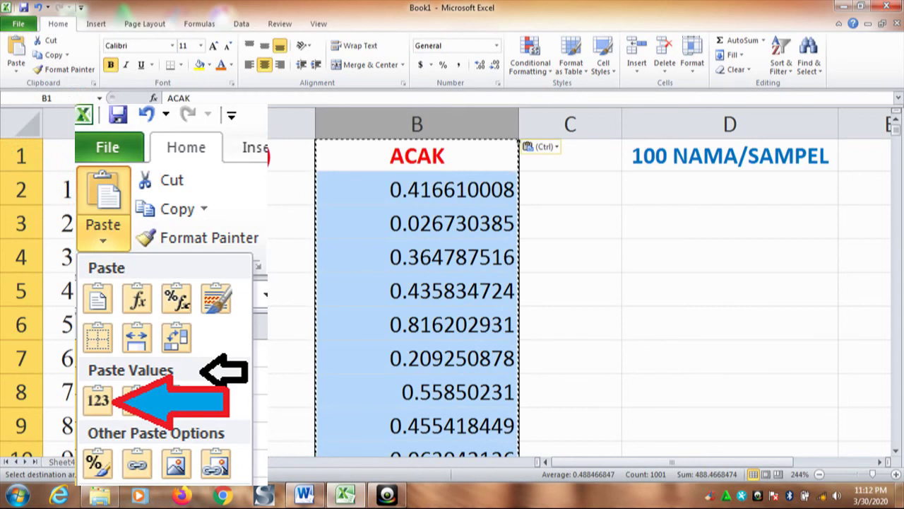
{"action": "left_click", "coordinate": [164, 125]}
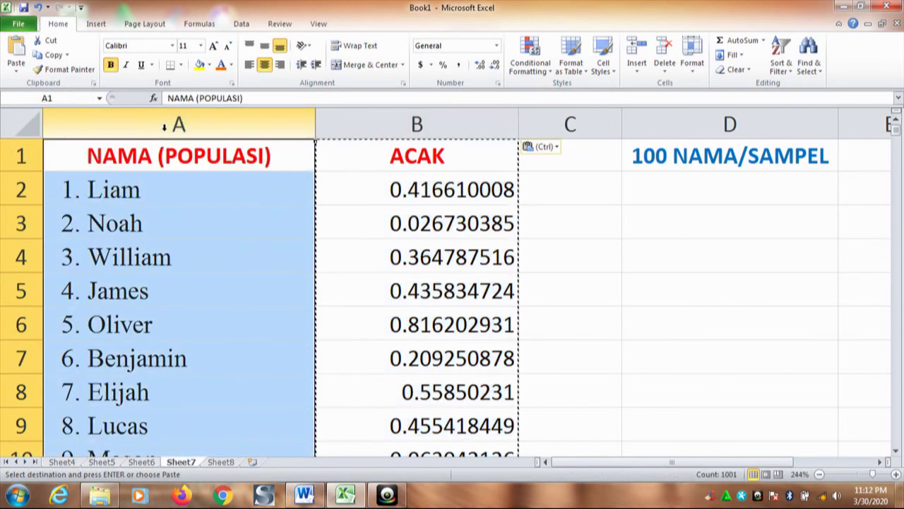
Sort columns A:B by ACAK smallest to largest, putting 42. Christopher first
{"action": "key", "text": "shift+Right"}
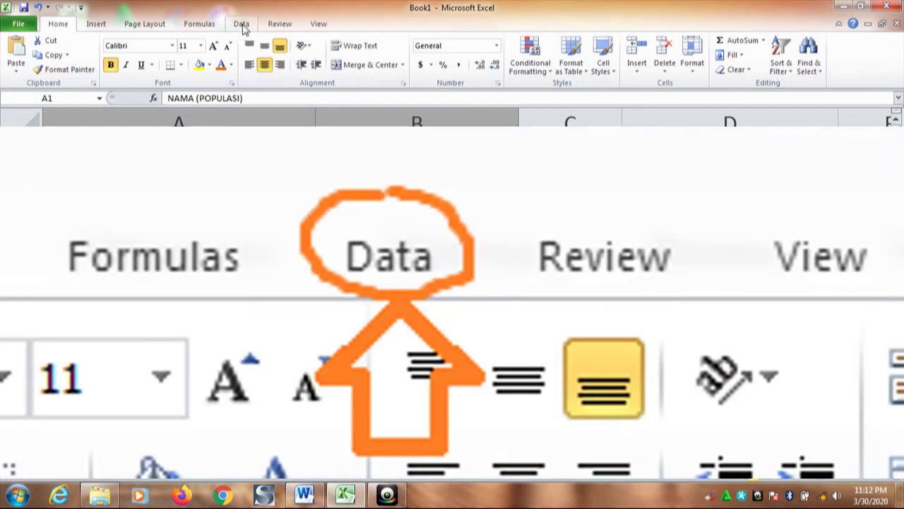
{"action": "left_click", "coordinate": [242, 24]}
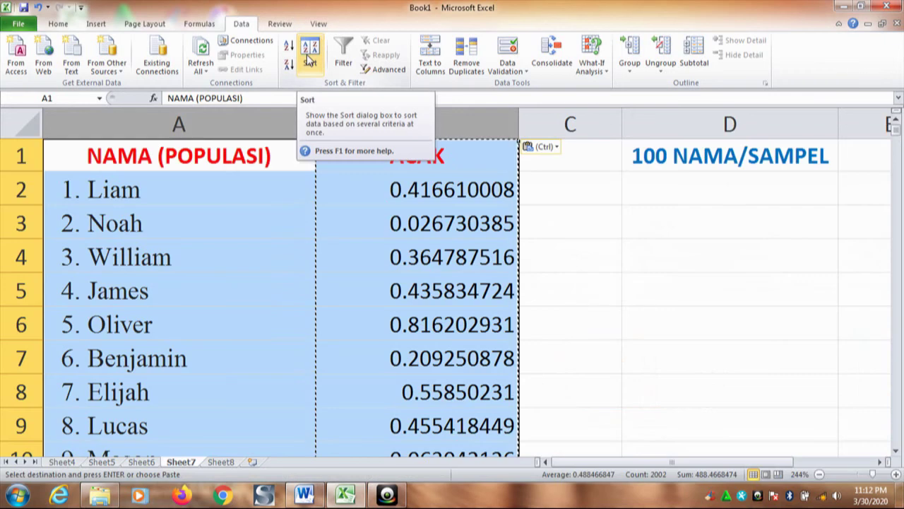
{"action": "left_click", "coordinate": [309, 61]}
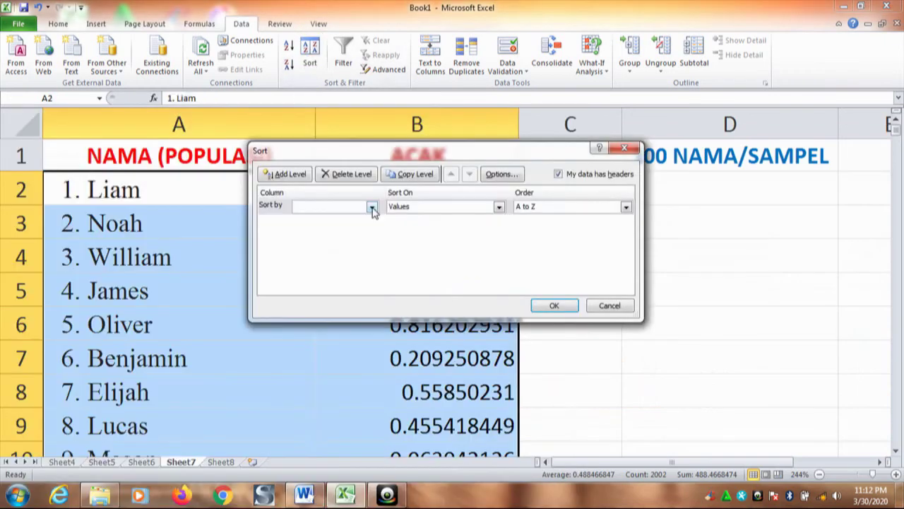
{"action": "left_click", "coordinate": [371, 207]}
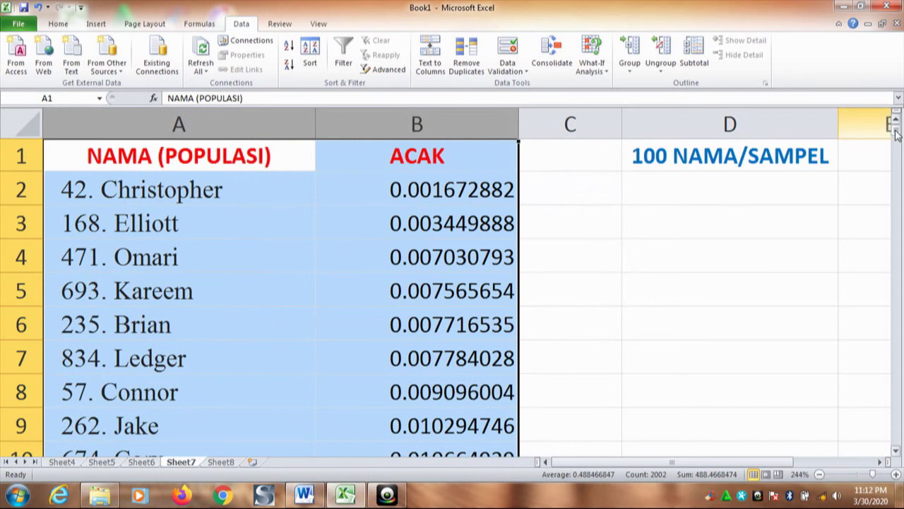
{"action": "mouse_move", "coordinate": [896, 134]}
{"action": "left_mouse_down"}
{"action": "mouse_move", "coordinate": [897, 226]}
{"action": "mouse_move", "coordinate": [895, 134]}
{"action": "left_mouse_up"}
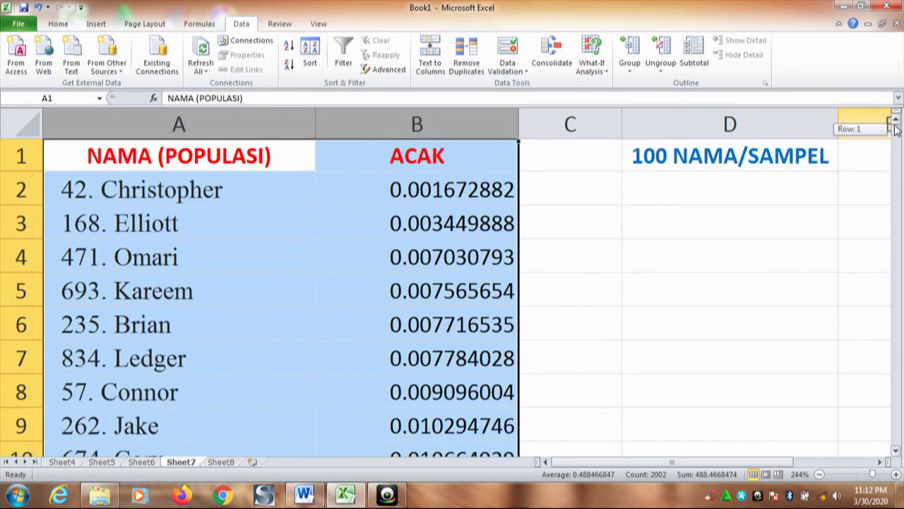
Compare the unshuffled 'NAMA SEBELUM DIACAK' list on Sheet8, then return to Sheet7's shuffled list
{"action": "left_click", "coordinate": [222, 462]}
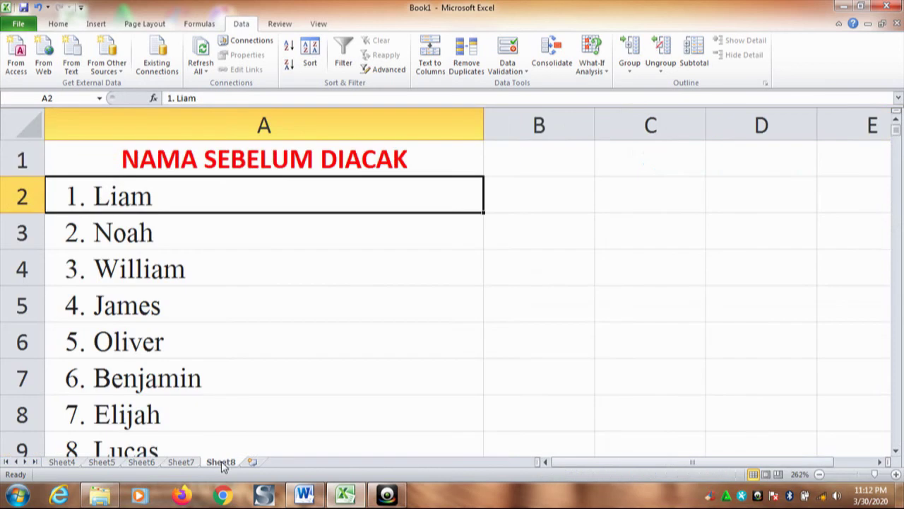
{"action": "left_click", "coordinate": [859, 475]}
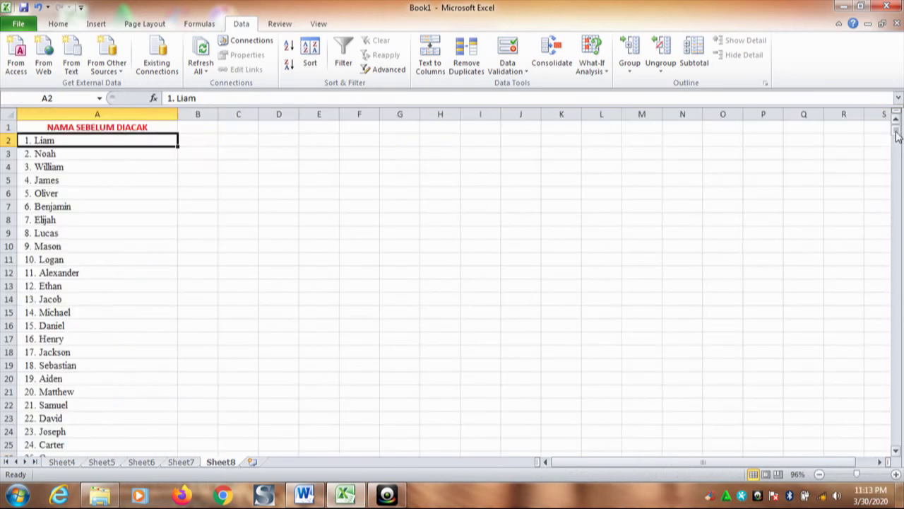
{"action": "left_click_drag", "start_coordinate": [896, 136], "coordinate": [897, 135]}
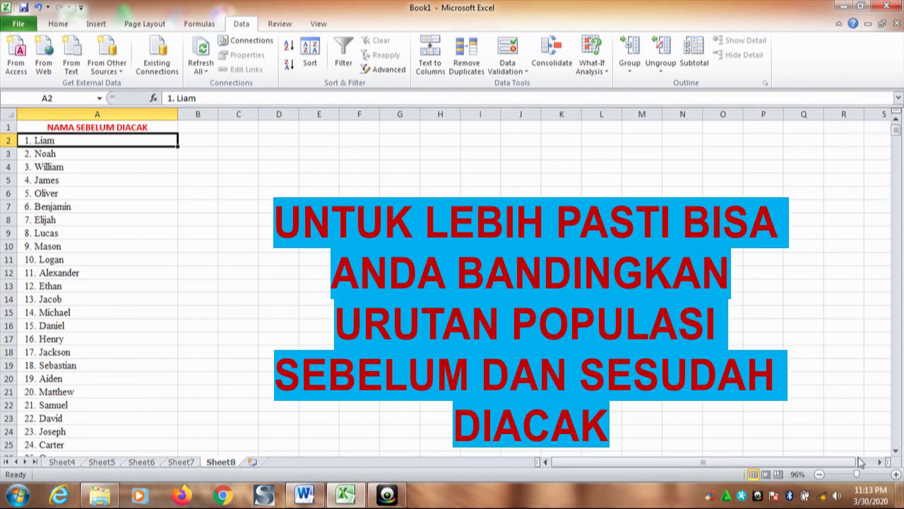
{"action": "left_click", "coordinate": [863, 462]}
{"action": "left_click_drag", "start_coordinate": [857, 474], "coordinate": [870, 474]}
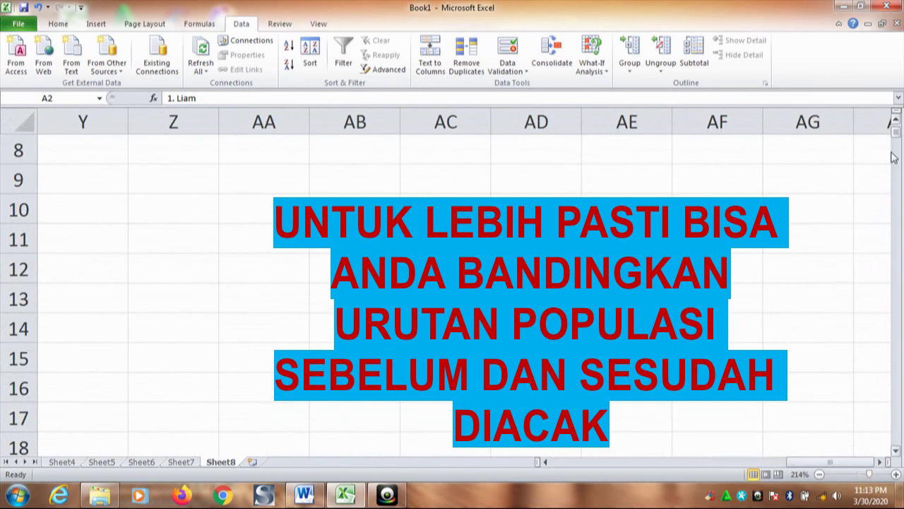
{"action": "left_click_drag", "start_coordinate": [896, 138], "coordinate": [896, 124]}
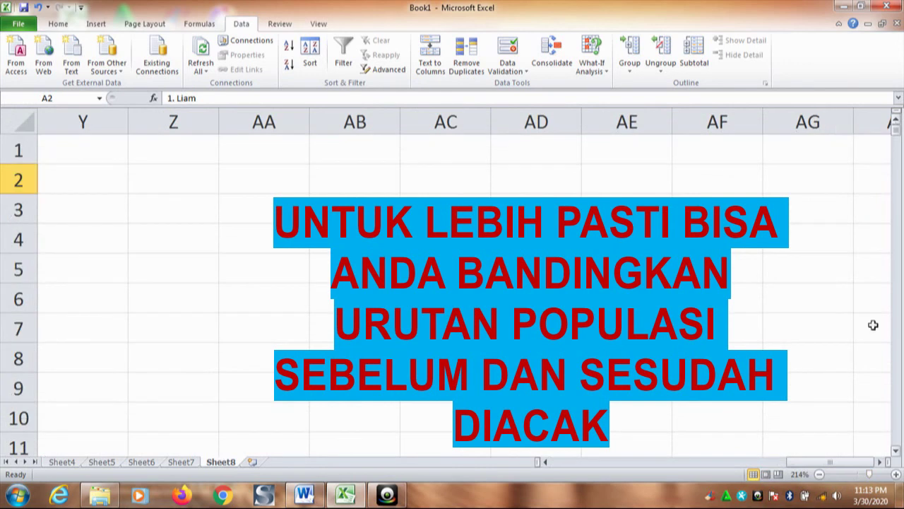
{"action": "mouse_move", "coordinate": [868, 474]}
{"action": "left_mouse_down"}
{"action": "mouse_move", "coordinate": [825, 474]}
{"action": "mouse_move", "coordinate": [879, 476]}
{"action": "left_mouse_up"}
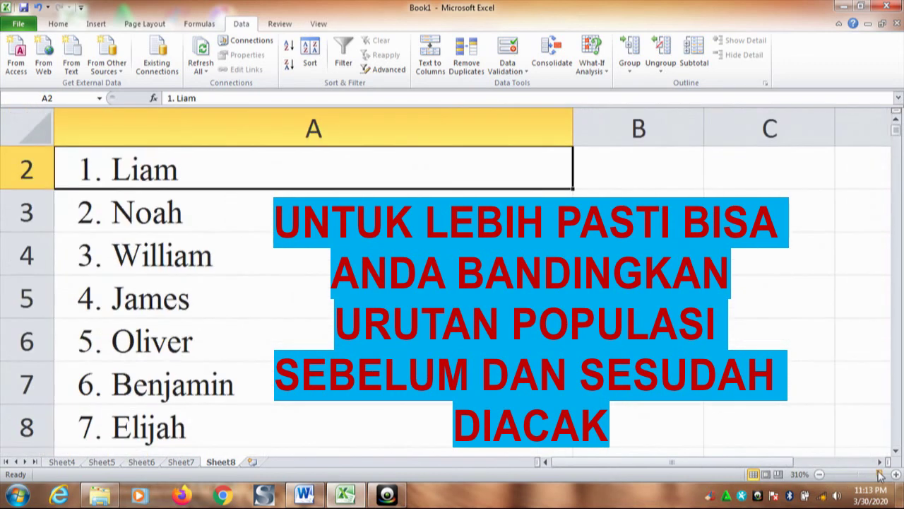
{"action": "mouse_move", "coordinate": [898, 141]}
{"action": "left_mouse_down"}
{"action": "mouse_move", "coordinate": [897, 152]}
{"action": "mouse_move", "coordinate": [896, 130]}
{"action": "left_mouse_up"}
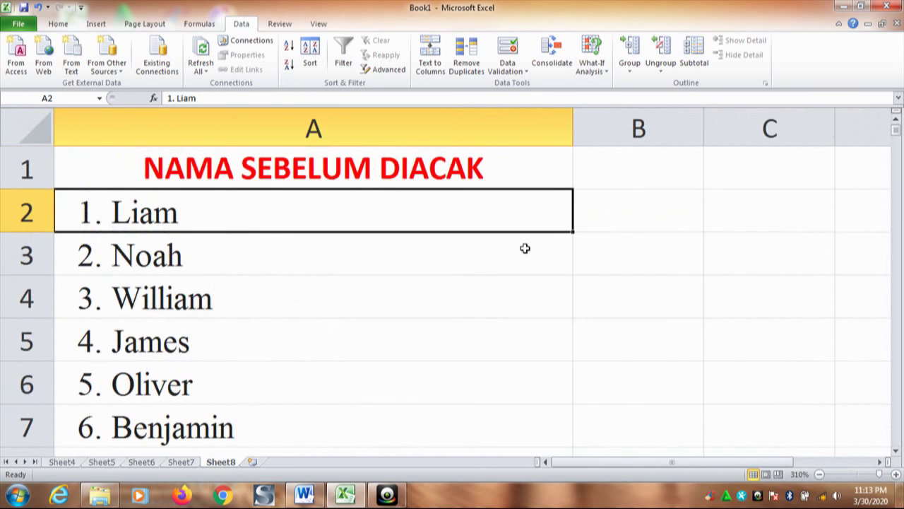
{"action": "left_click", "coordinate": [184, 462]}
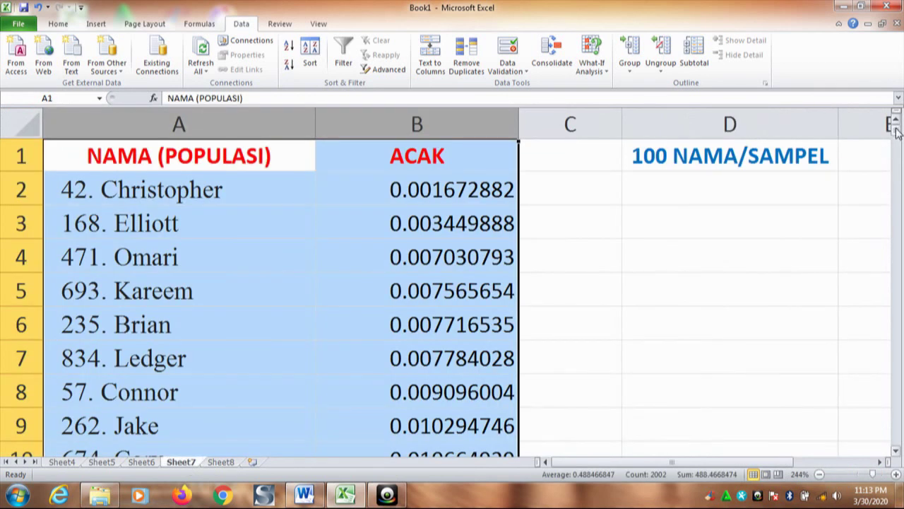
{"action": "mouse_move", "coordinate": [898, 133]}
{"action": "left_mouse_down"}
{"action": "mouse_move", "coordinate": [900, 196]}
{"action": "mouse_move", "coordinate": [897, 127]}
{"action": "left_mouse_up"}
{"action": "left_click", "coordinate": [74, 466]}
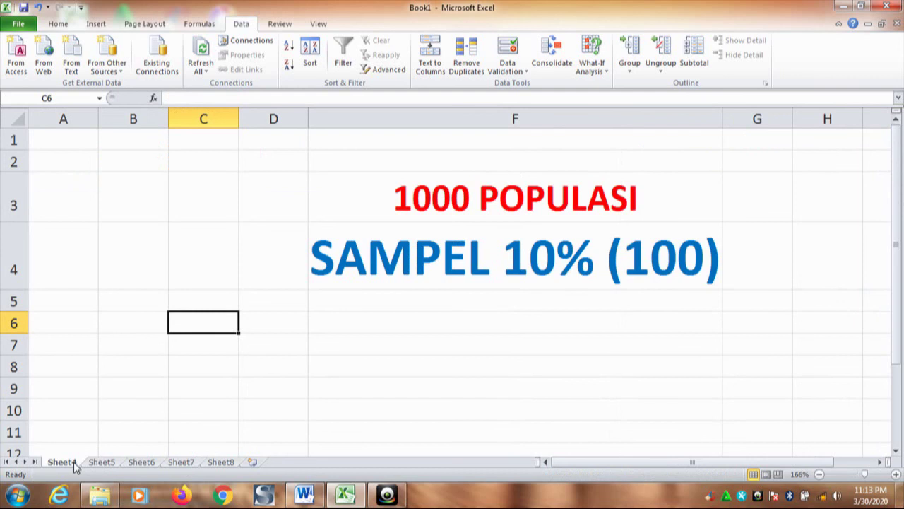
{"action": "left_click", "coordinate": [181, 462]}
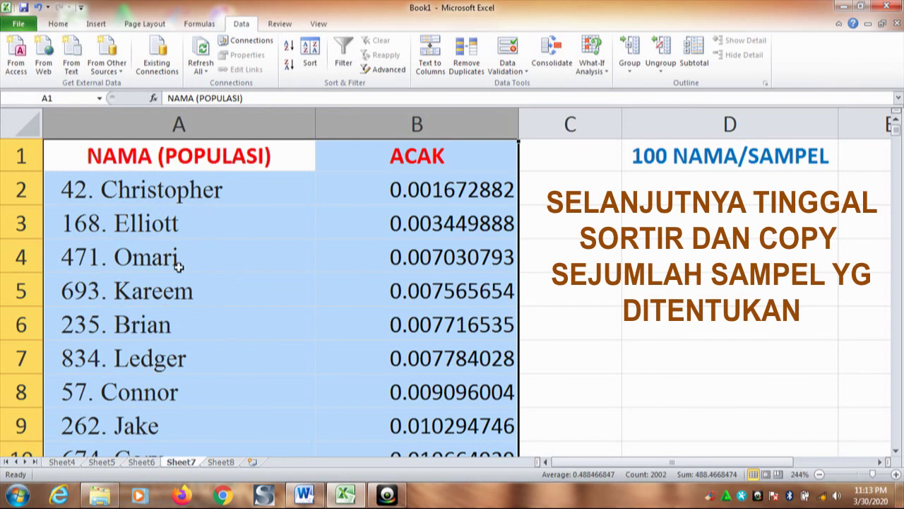
{"action": "left_click", "coordinate": [118, 194]}
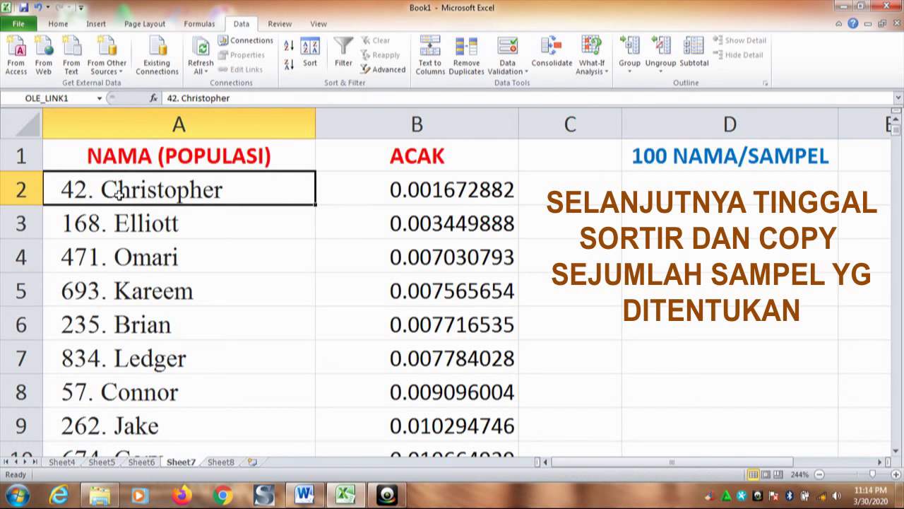
Select the first 100 shuffled names, A2:A101, and copy them
{"action": "key", "text": "shift+Down"}
{"action": "key", "text": "shift+Down"}
{"action": "key", "text": "shift+Down"}
{"action": "key", "text": "shift+Down"}
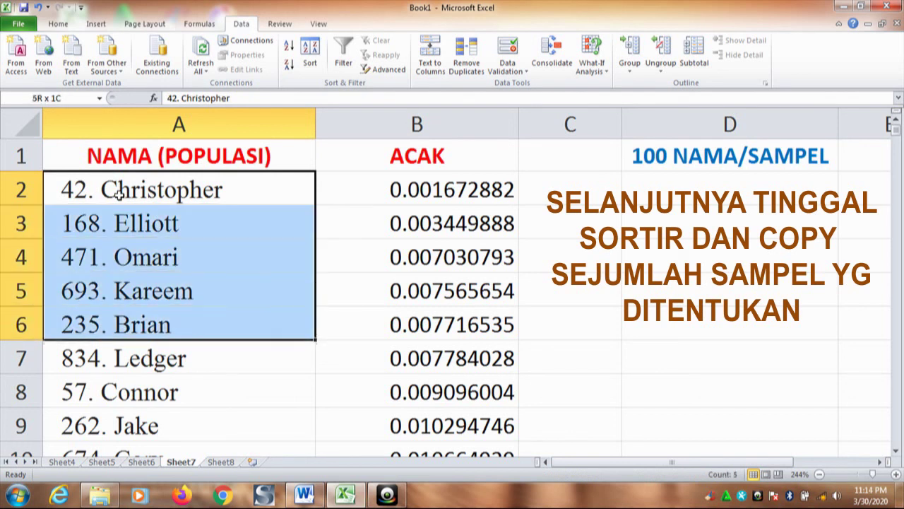
{"action": "key", "text": "shift+Down"}
{"action": "key", "text": "shift+Down"}
{"action": "key", "text": "shift+Down"}
{"action": "key", "text": "shift+Down"}
{"action": "key", "text": "shift+Down"}
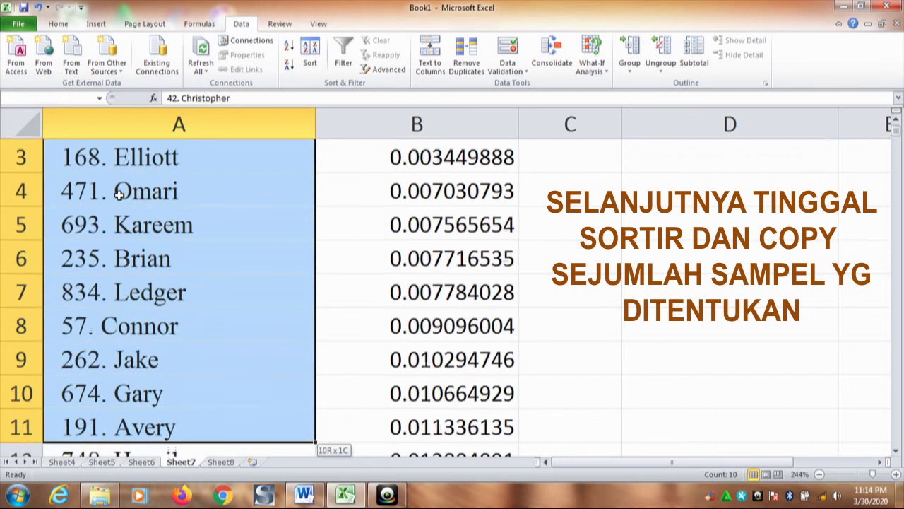
{"action": "key", "text": "shift+Down"}
{"action": "key", "text": "shift+Down"}
{"action": "key", "text": "shift+Down"}
{"action": "key", "text": "shift+Down"}
{"action": "key", "text": "shift+Down"}
{"action": "key", "text": "shift+Down"}
{"action": "key", "text": "shift+Down"}
{"action": "key", "text": "shift+Down"}
{"action": "key", "text": "shift+Down"}
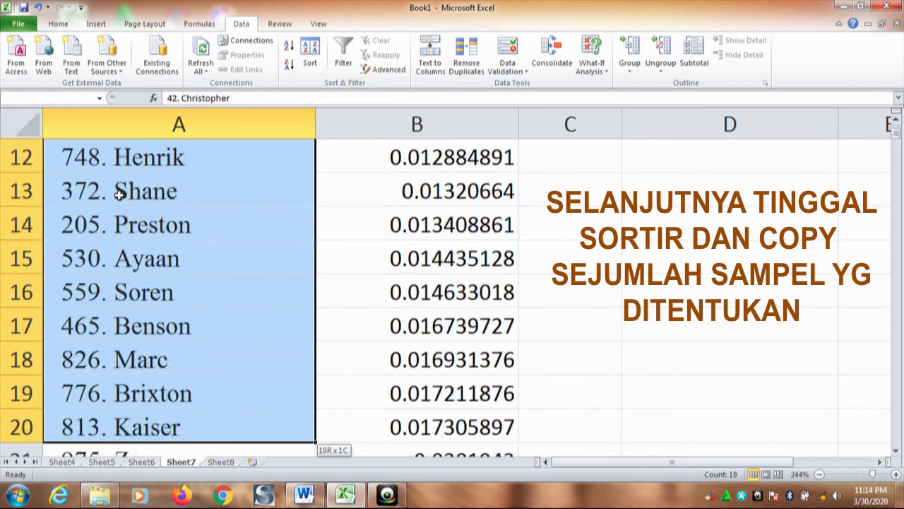
{"action": "key", "text": "shift+Down"}
{"action": "key", "text": "shift+Down"}
{"action": "key", "text": "shift+Down"}
{"action": "key", "text": "shift+Down"}
{"action": "key", "text": "shift+Down"}
{"action": "key", "text": "shift+Down"}
{"action": "key", "text": "shift+Down"}
{"action": "key", "text": "shift+Down"}
{"action": "key", "text": "shift+Down"}
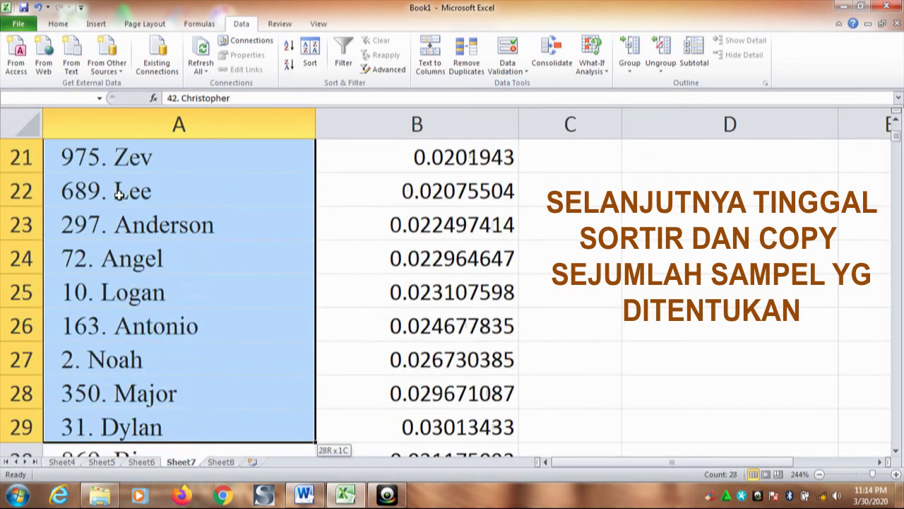
{"action": "key", "text": "shift+Down"}
{"action": "key", "text": "shift+Down"}
{"action": "key", "text": "shift+Down"}
{"action": "key", "text": "shift+Down"}
{"action": "key", "text": "shift+Down"}
{"action": "key", "text": "shift+Down"}
{"action": "key", "text": "shift+Down"}
{"action": "key", "text": "shift+Down"}
{"action": "key", "text": "shift+Down"}
{"action": "key", "text": "shift+Down"}
{"action": "key", "text": "shift+Down"}
{"action": "key", "text": "shift+Down"}
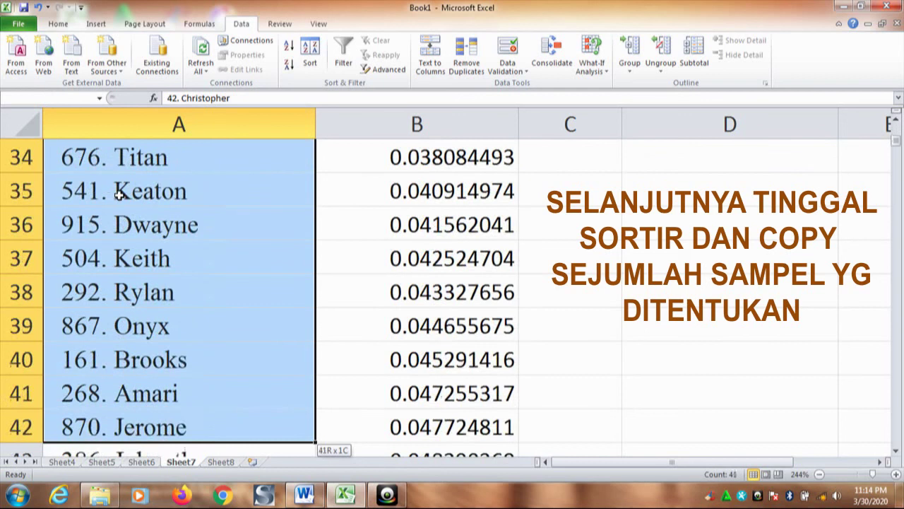
{"action": "key", "text": "shift+Down"}
{"action": "key", "text": "shift+Down"}
{"action": "key", "text": "shift+Down"}
{"action": "key", "text": "shift+Down"}
{"action": "key", "text": "shift+Down"}
{"action": "key", "text": "shift+Down"}
{"action": "key", "text": "shift+Down"}
{"action": "key", "text": "shift+Down"}
{"action": "key", "text": "shift+Down"}
{"action": "key", "text": "shift+Down"}
{"action": "key", "text": "shift+Down"}
{"action": "key", "text": "shift+Down"}
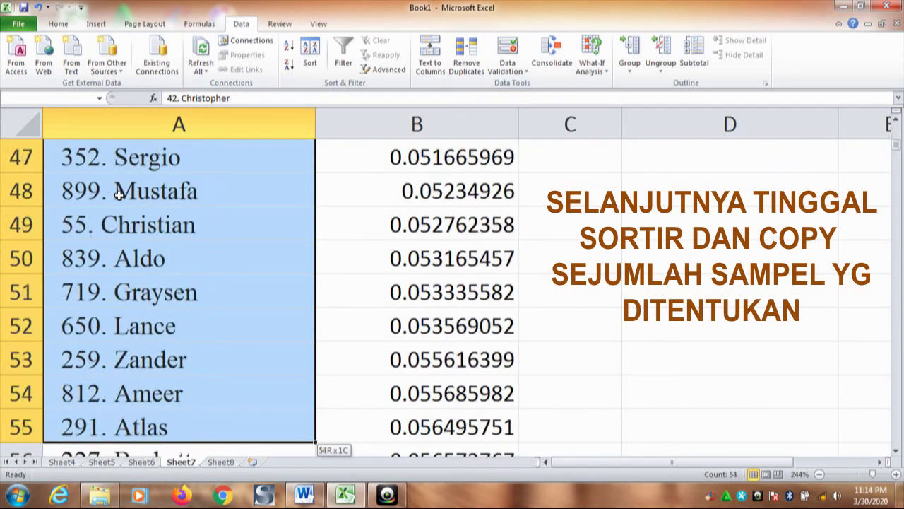
{"action": "key", "text": "shift+Down"}
{"action": "key", "text": "shift+Down"}
{"action": "key", "text": "shift+Down"}
{"action": "key", "text": "shift+Down"}
{"action": "key", "text": "shift+Down"}
{"action": "key", "text": "shift+Down"}
{"action": "key", "text": "shift+Down"}
{"action": "key", "text": "shift+Down"}
{"action": "key", "text": "shift+Down"}
{"action": "key", "text": "shift+Down"}
{"action": "key", "text": "shift+Down"}
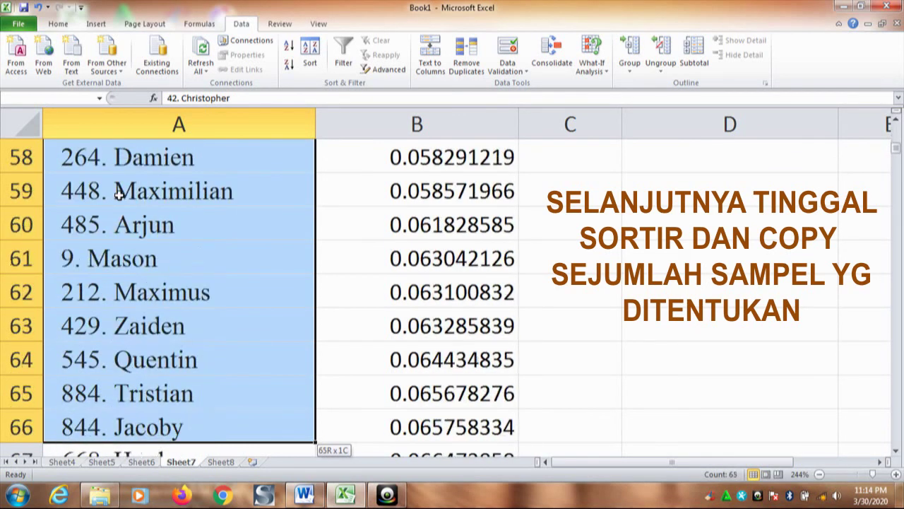
{"action": "key", "text": "shift+Down"}
{"action": "key", "text": "shift+Down"}
{"action": "key", "text": "shift+Down"}
{"action": "key", "text": "shift+Down"}
{"action": "key", "text": "shift+Down"}
{"action": "key", "text": "shift+Down"}
{"action": "key", "text": "shift+Down"}
{"action": "key", "text": "shift+Down"}
{"action": "key", "text": "shift+Down"}
{"action": "key", "text": "shift+Down"}
{"action": "key", "text": "shift+Down"}
{"action": "key", "text": "shift+Down"}
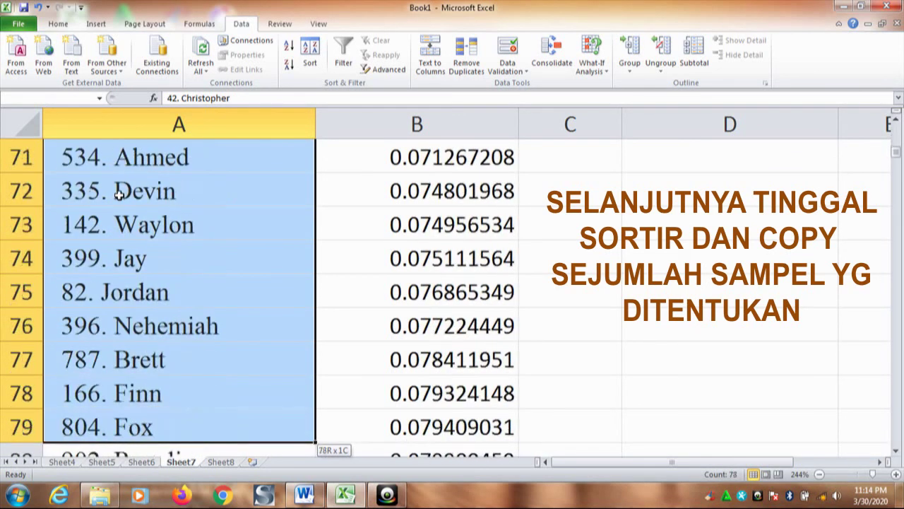
{"action": "key", "text": "shift+Down"}
{"action": "key", "text": "shift+Down"}
{"action": "key", "text": "shift+Down"}
{"action": "key", "text": "shift+Down"}
{"action": "key", "text": "shift+Down"}
{"action": "key", "text": "shift+Down"}
{"action": "key", "text": "shift+Down"}
{"action": "key", "text": "shift+Down"}
{"action": "key", "text": "shift+Down"}
{"action": "key", "text": "shift+Down"}
{"action": "key", "text": "shift+Down"}
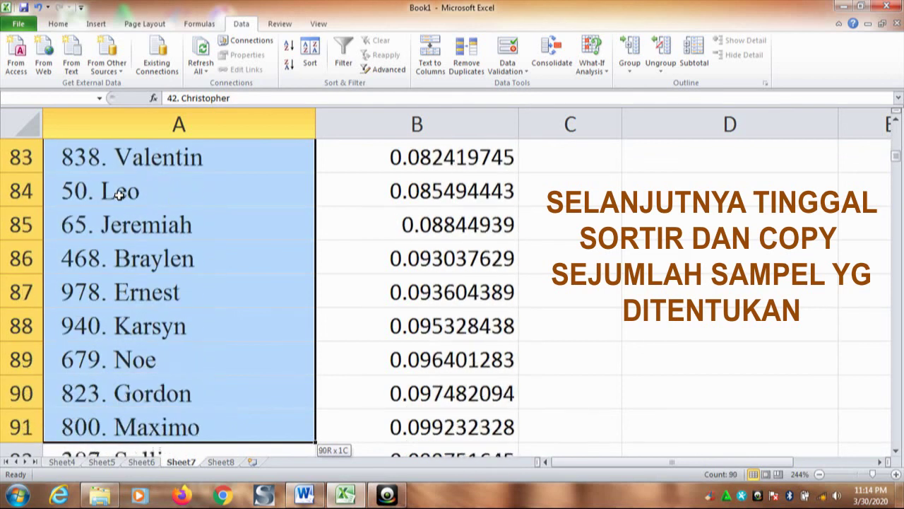
{"action": "key", "text": "shift+Down"}
{"action": "key", "text": "shift+Down"}
{"action": "key", "text": "shift+Down"}
{"action": "key", "text": "shift+Down"}
{"action": "key", "text": "shift+Down"}
{"action": "key", "text": "shift+Down"}
{"action": "key", "text": "shift+Down"}
{"action": "key", "text": "shift+Down"}
{"action": "key", "text": "shift+Down"}
{"action": "key", "text": "shift+Down"}
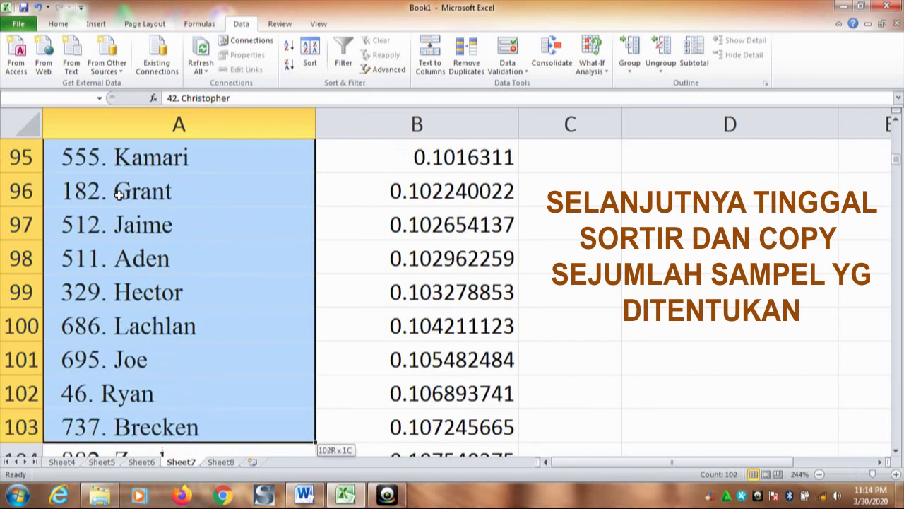
{"action": "key", "text": "shift+Up"}
{"action": "key", "text": "shift+Up"}
{"action": "key", "text": "shift+Up"}
{"action": "key", "text": "shift+Down"}
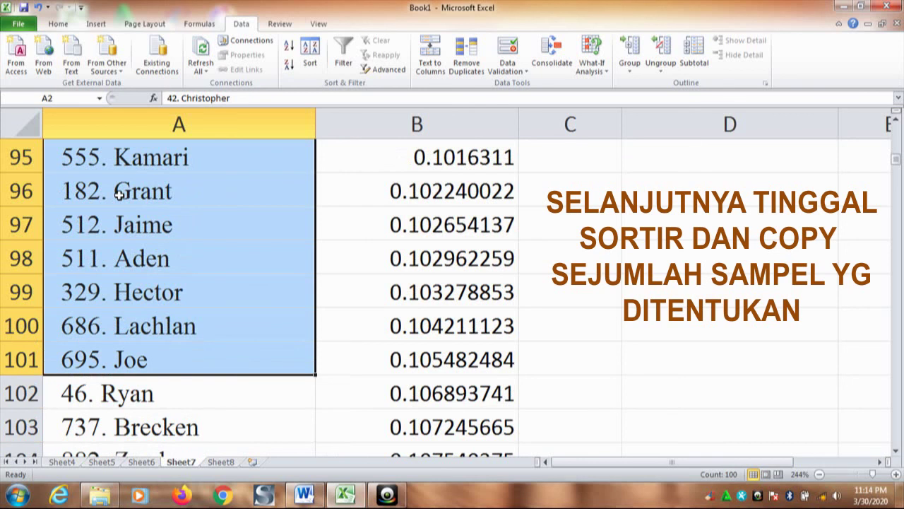
{"action": "key", "text": "ctrl+c"}
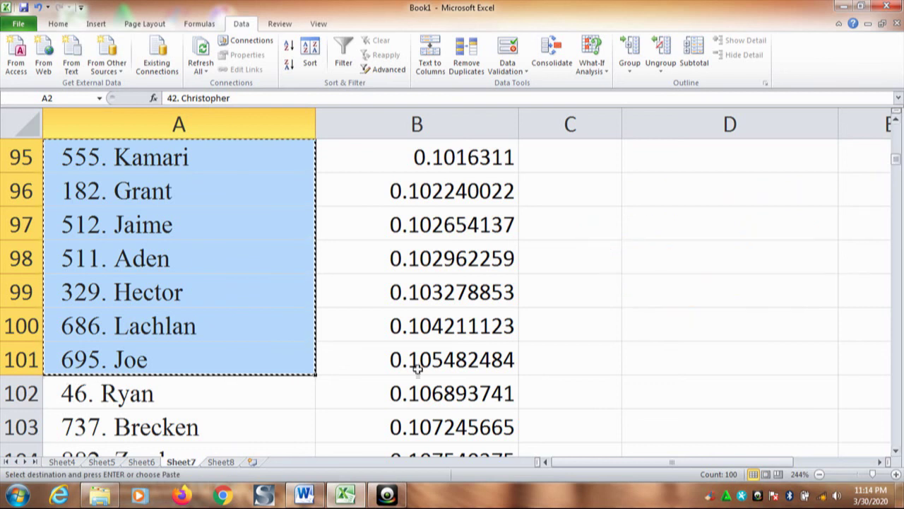
Paste the 100 sampled names into A1:A100 of a new Sheet9 and widen column A
{"action": "left_click", "coordinate": [251, 462]}
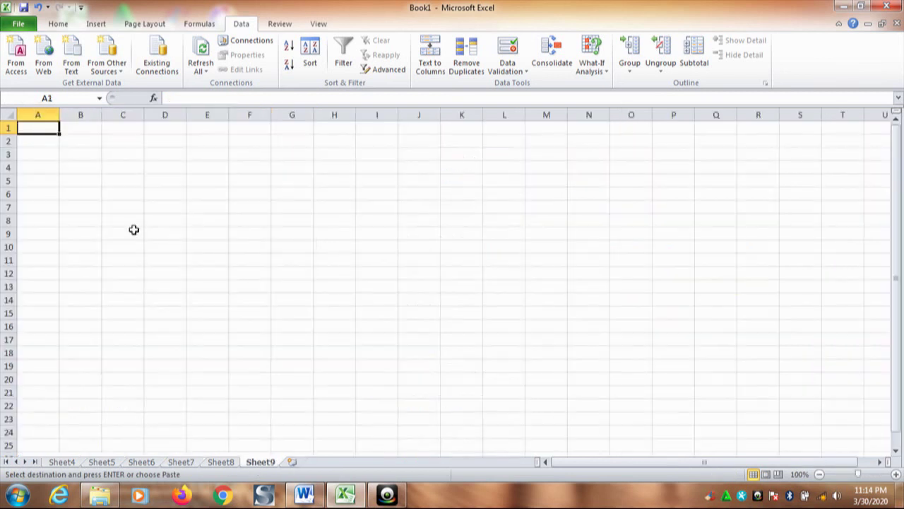
{"action": "key", "text": "ctrl+v"}
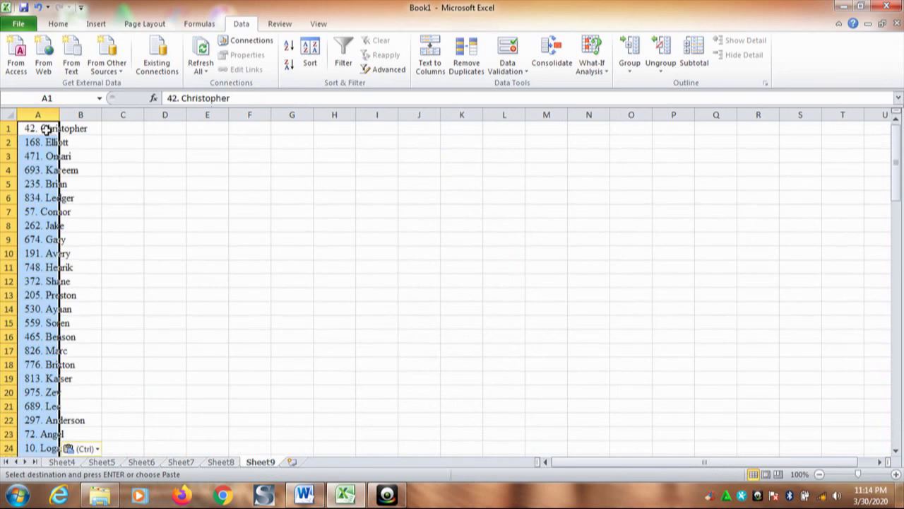
{"action": "left_click_drag", "start_coordinate": [59, 114], "coordinate": [124, 117]}
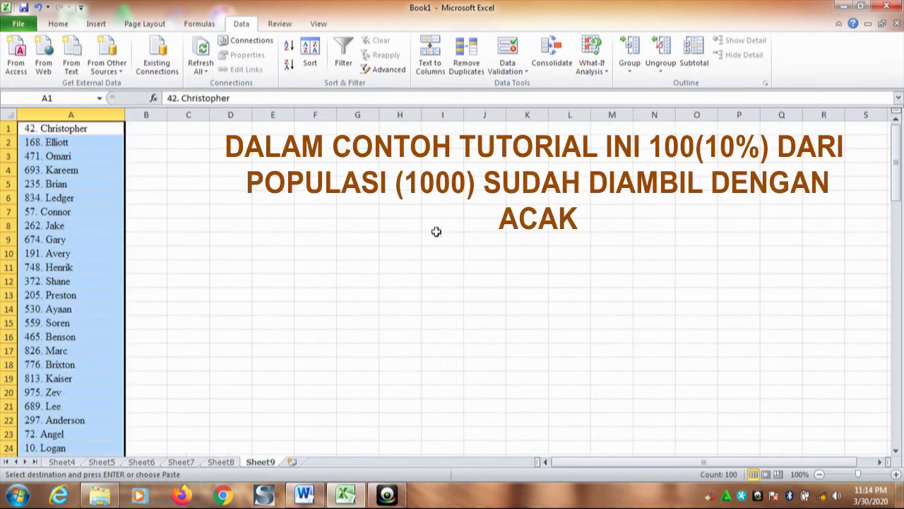
{"action": "left_click_drag", "start_coordinate": [897, 182], "coordinate": [895, 436]}
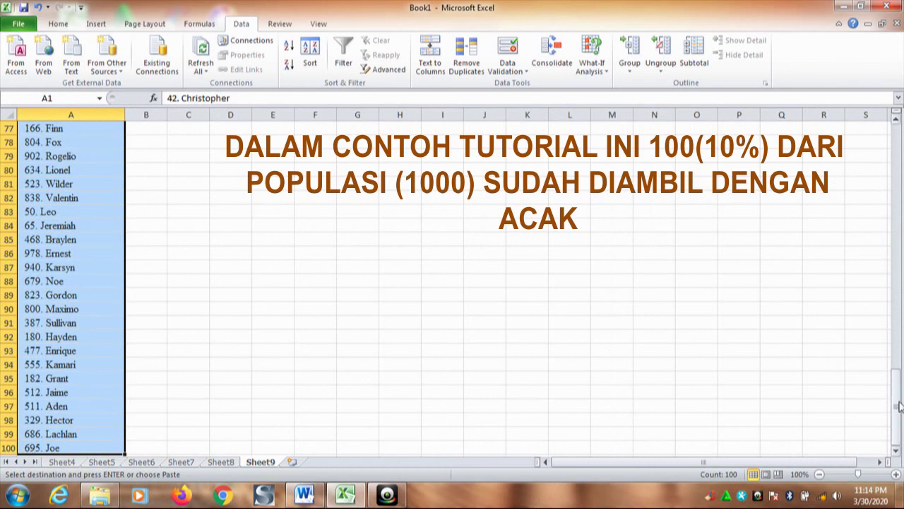
{"action": "left_click", "coordinate": [866, 475]}
{"action": "mouse_move", "coordinate": [896, 419]}
{"action": "left_mouse_down"}
{"action": "mouse_move", "coordinate": [898, 154]}
{"action": "mouse_move", "coordinate": [895, 436]}
{"action": "mouse_move", "coordinate": [900, 139]}
{"action": "left_mouse_up"}
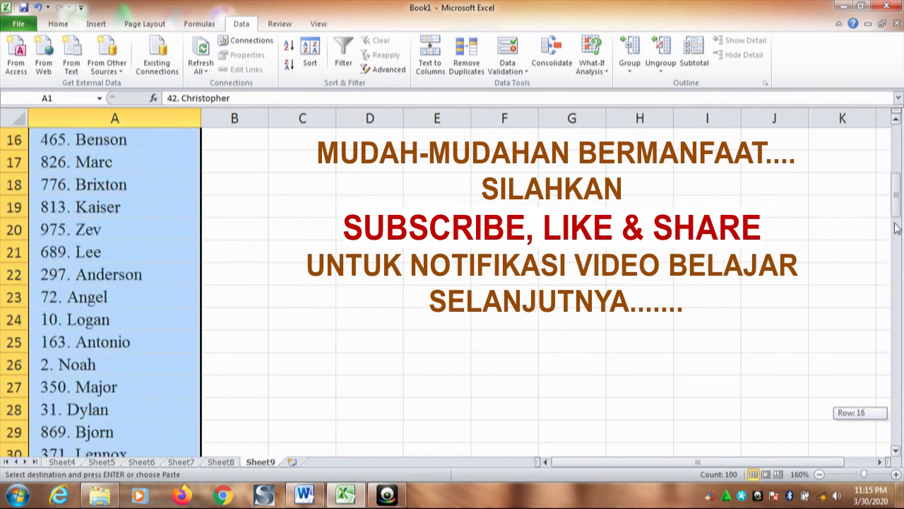